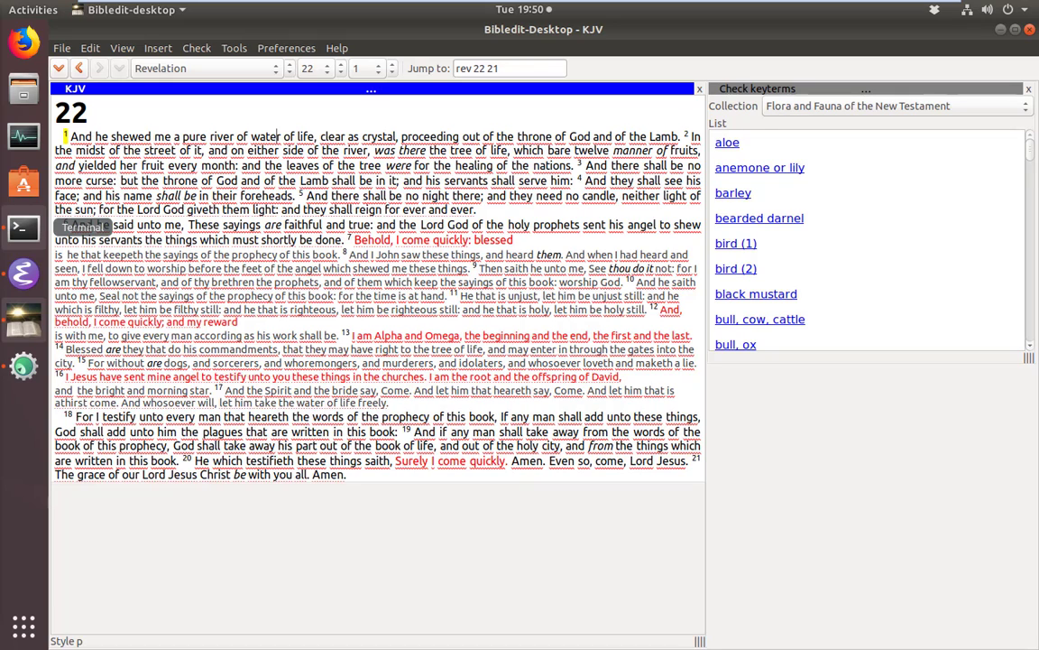
- Look through the first pages of the whole-Bible cross-references document in Microsoft Word
drag(0, 25, 368, 17)
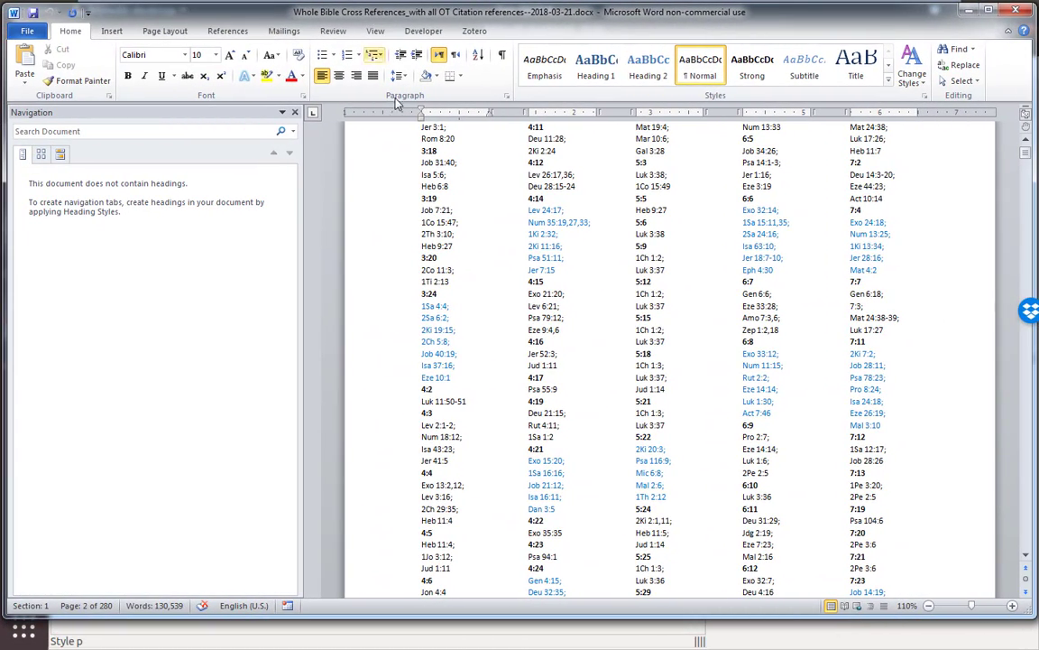
scroll(586, 316, down, 2)
scroll(586, 316, down, 1)
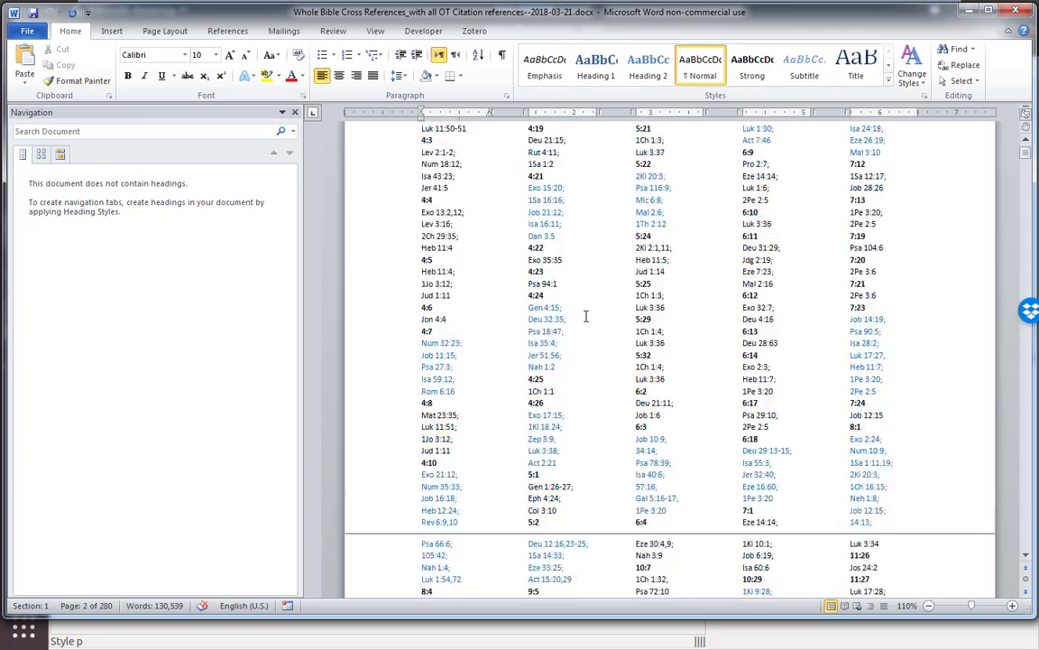
scroll(587, 313, up, 2)
scroll(597, 312, up, 4)
scroll(596, 311, up, 1)
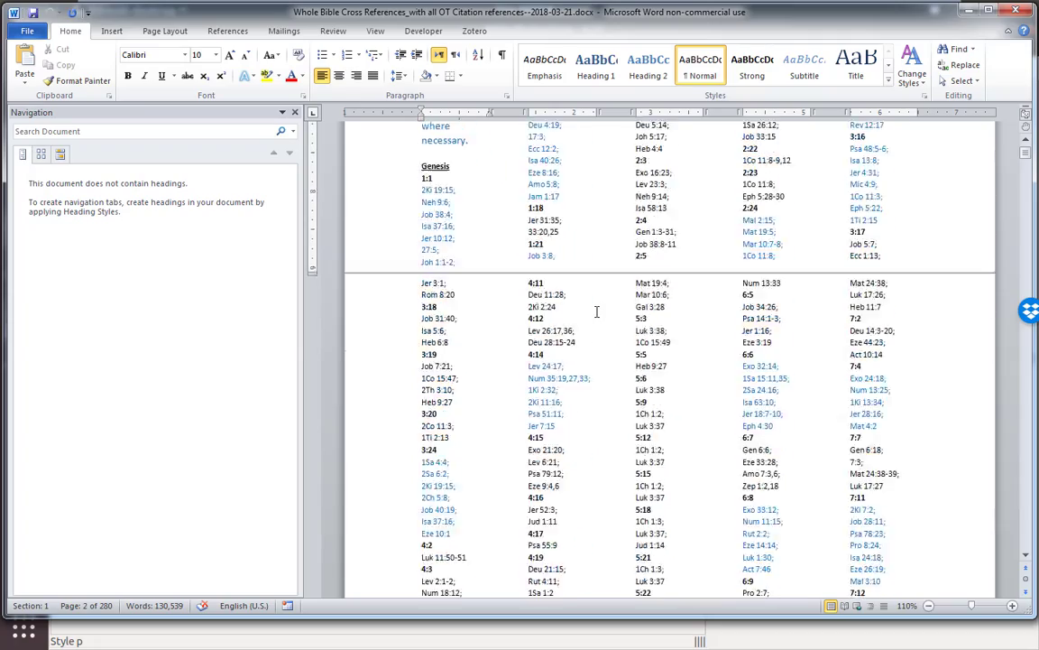
scroll(597, 311, down, 4)
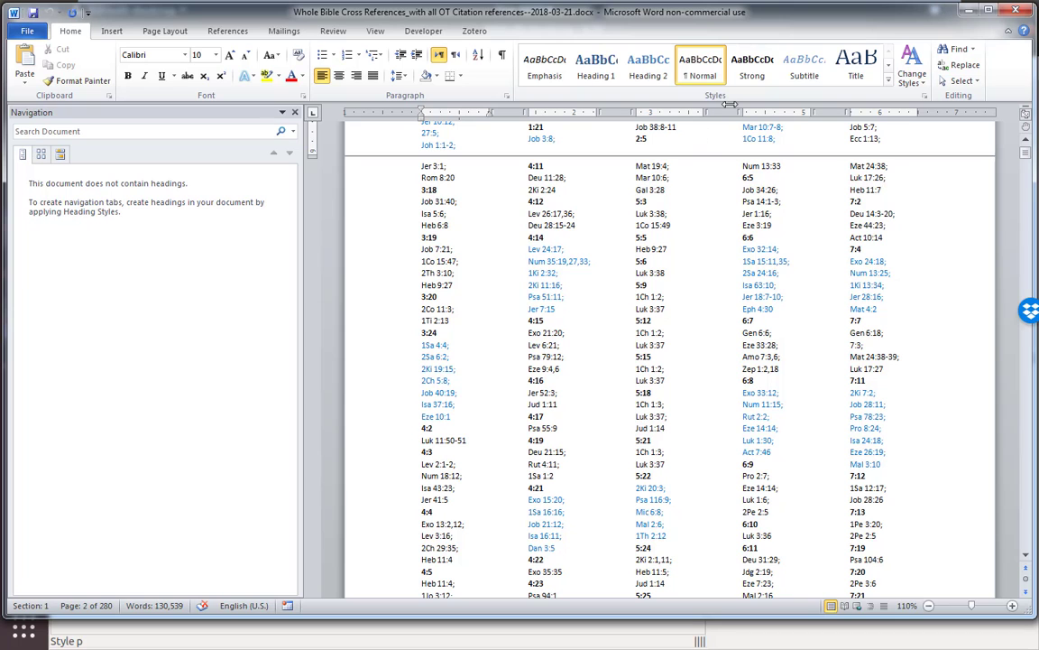
- Minimize the Word document and switch to the Emacs window
click(967, 10)
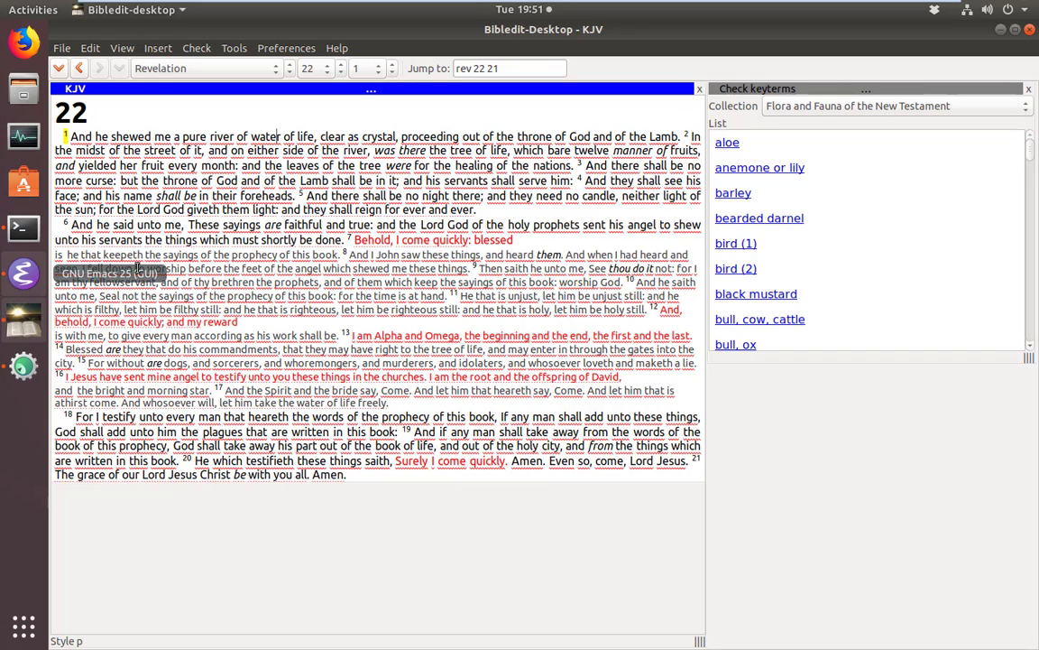
click(27, 271)
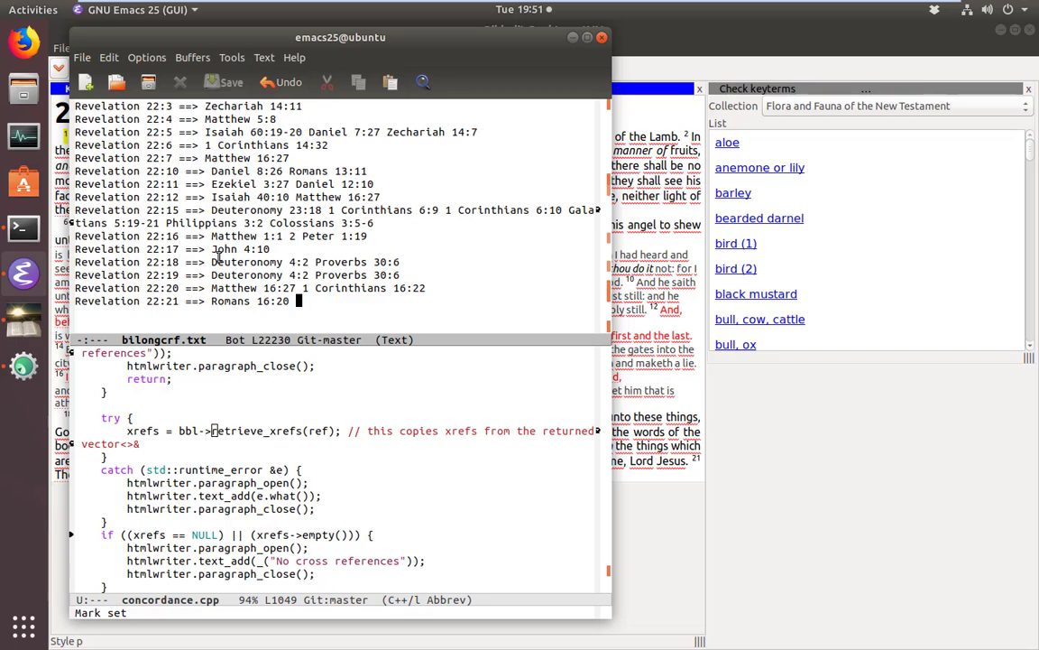
key(ctrl+x)
key(b)
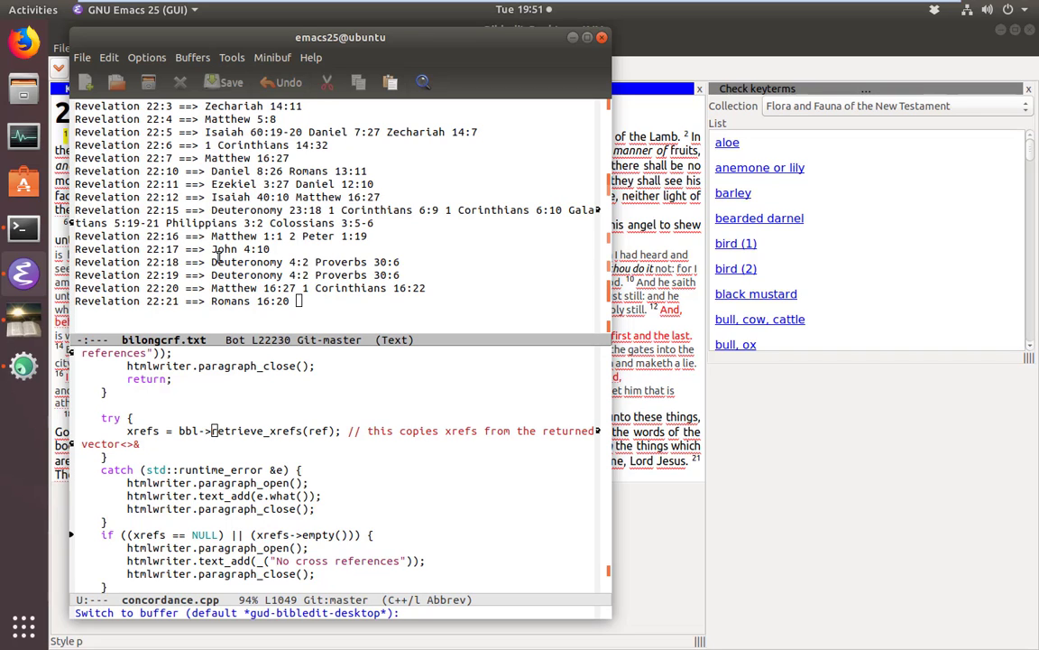
text(bi.t)
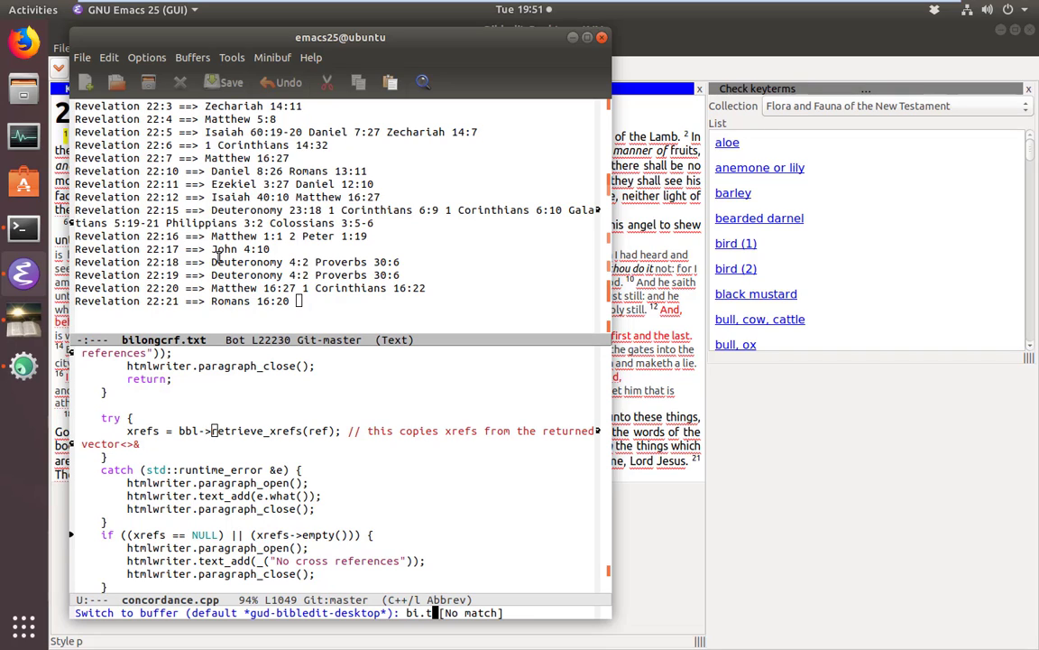
key(BackSpace)
key(BackSpace)
key(ctrl+g)
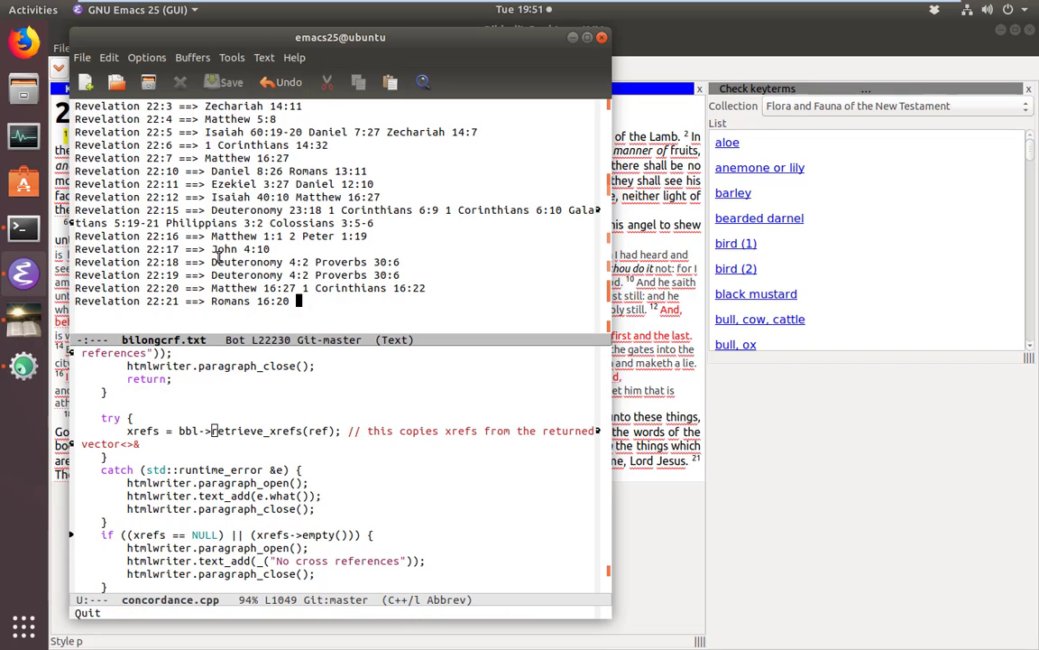
- Open the file bi.txt from the ~/bibledit-desktop/BiblesInternational folder
key(ctrl+x)
key(ctrl+f)
key(alt+BackSpace)
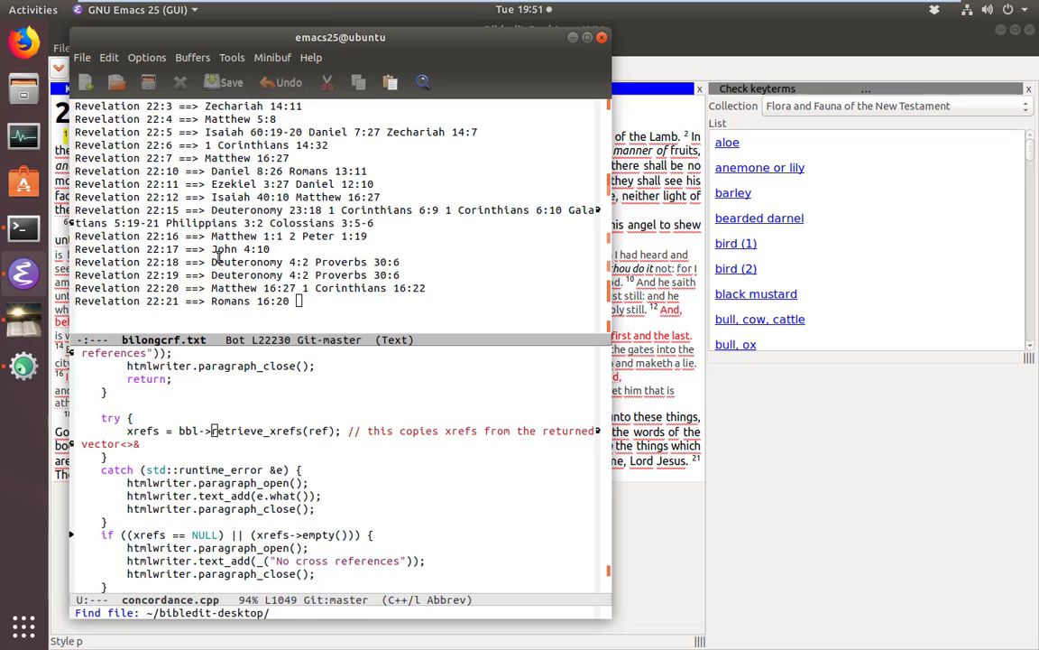
text(Bibles)
key(Tab)
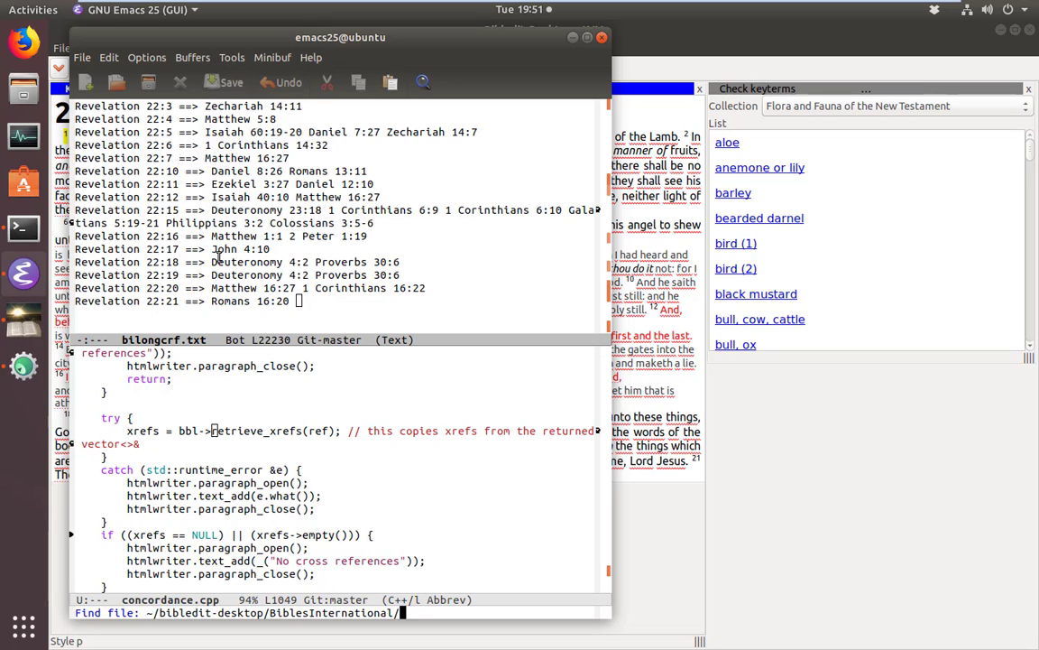
text(bi.txt)
key(Return)
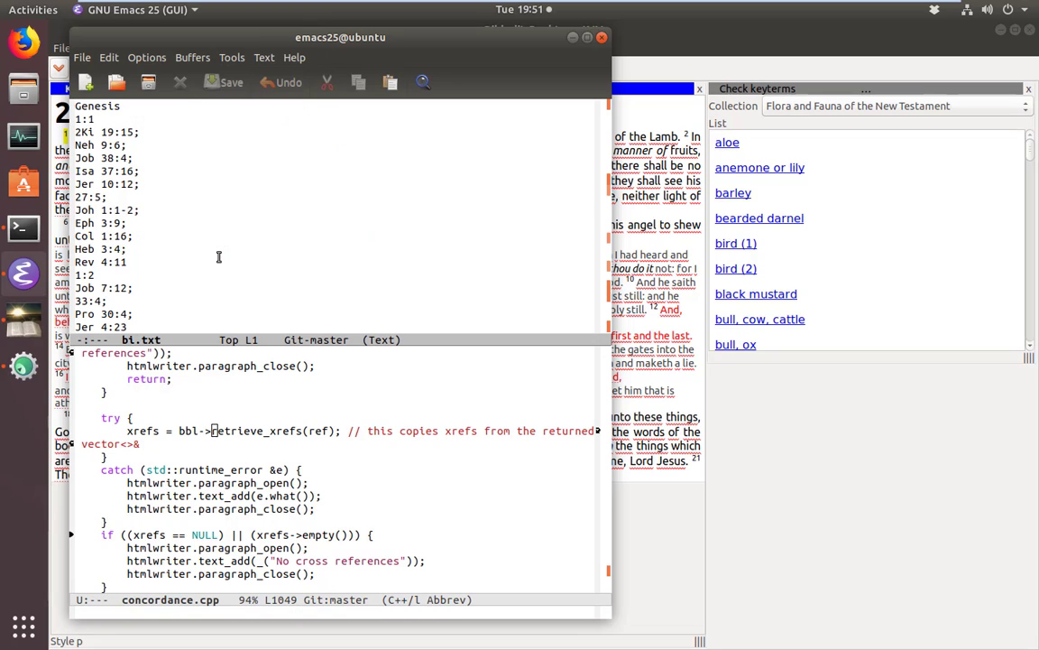
- Skim bi.txt from its Genesis entries to the end of the file and return to its beginning
scroll(218, 257, down, 10)
scroll(218, 257, down, 10)
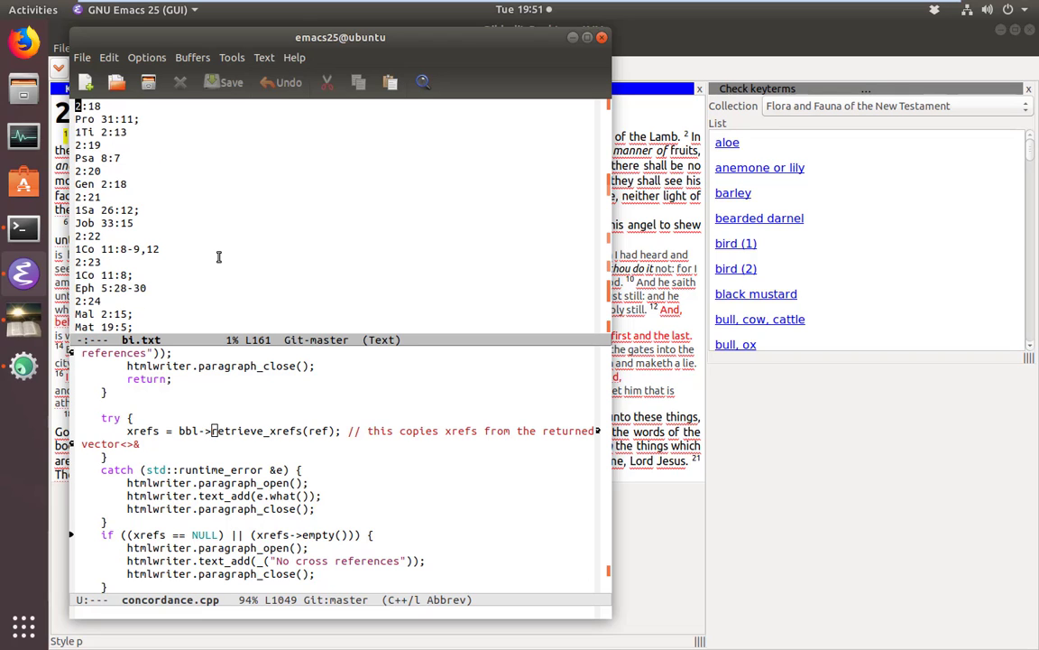
key(alt+greater)
key(Up)
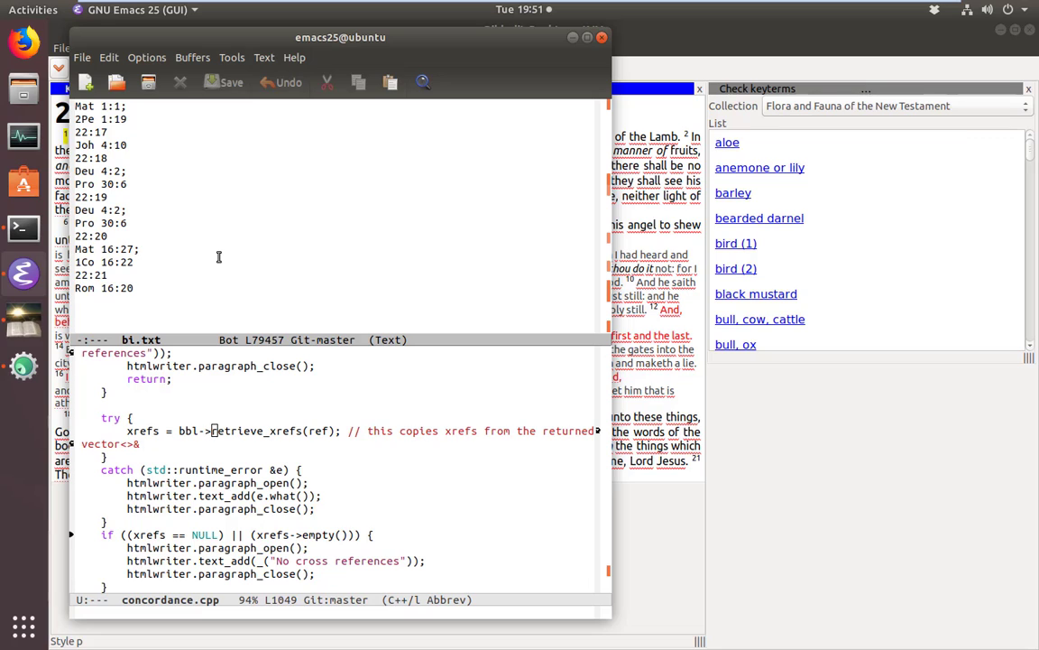
scroll(218, 257, up, 3)
key(alt+less)
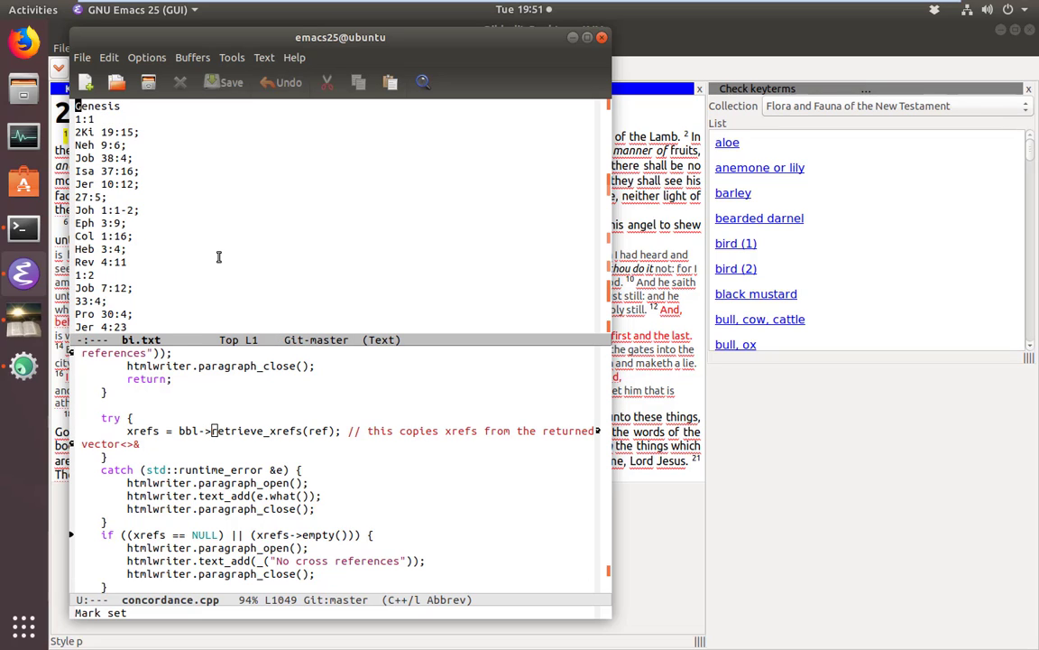
- Select the Genesis 1:1 reference lines from 2Ki 19:15 through Rev 4:11 in bi.txt and copy them
key(Down)
key(Down)
key(ctrl+space)
key(Down)
key(Down)
key(Down)
key(Down)
key(Down)
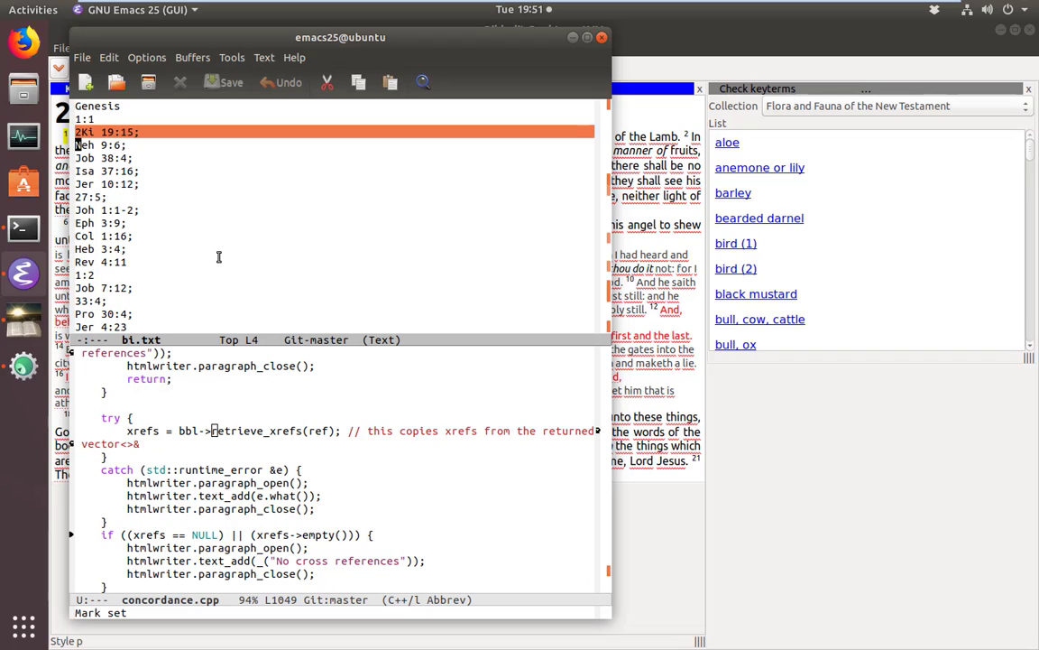
key(Down)
key(Down)
key(Down)
key(Down)
key(Down)
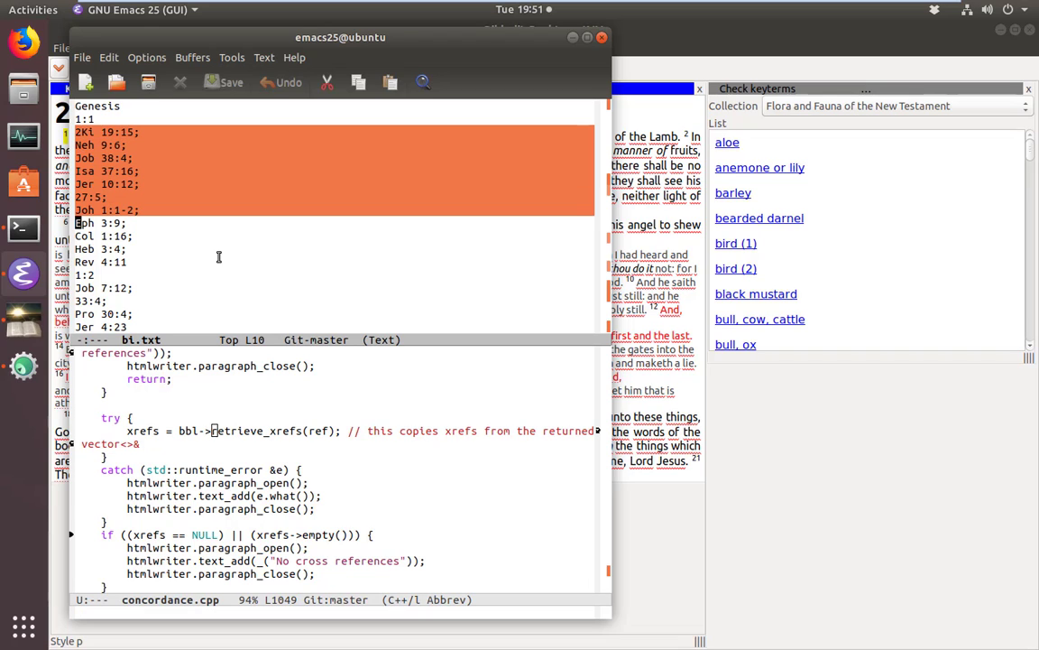
key(Down)
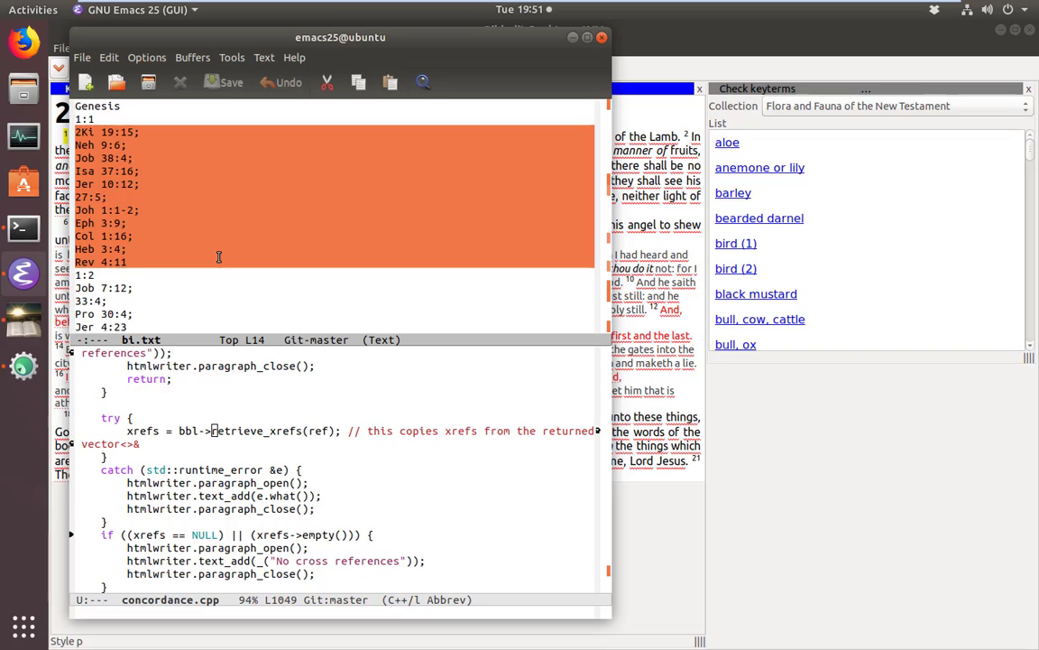
key(alt+w)
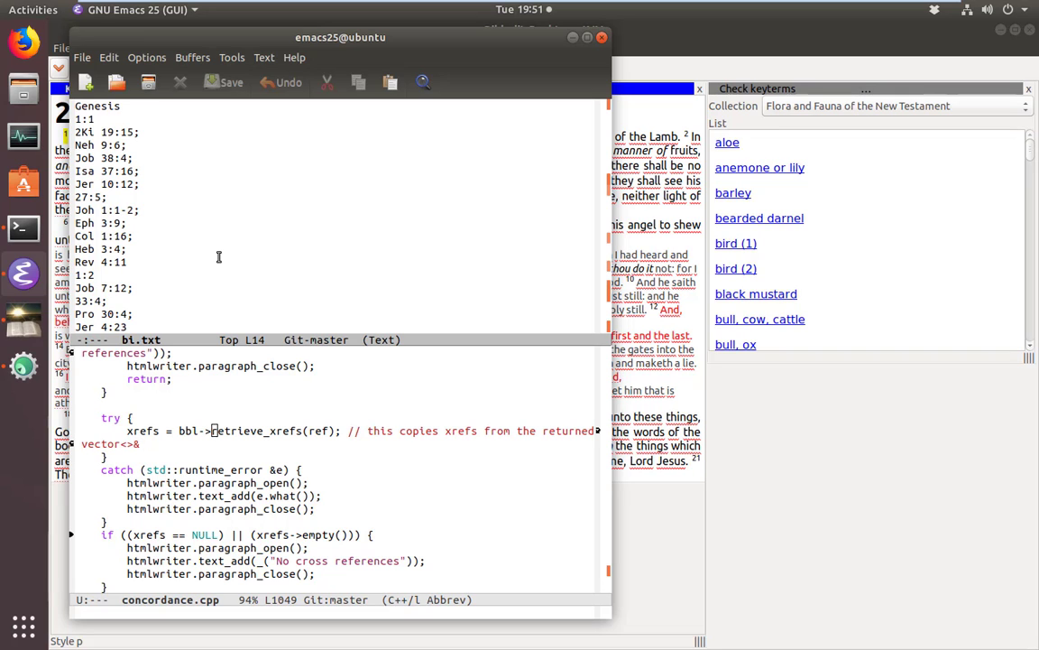
- Switch back to the bilongcrf.txt buffer and go to its beginning
key(ctrl+x)
key(Left)
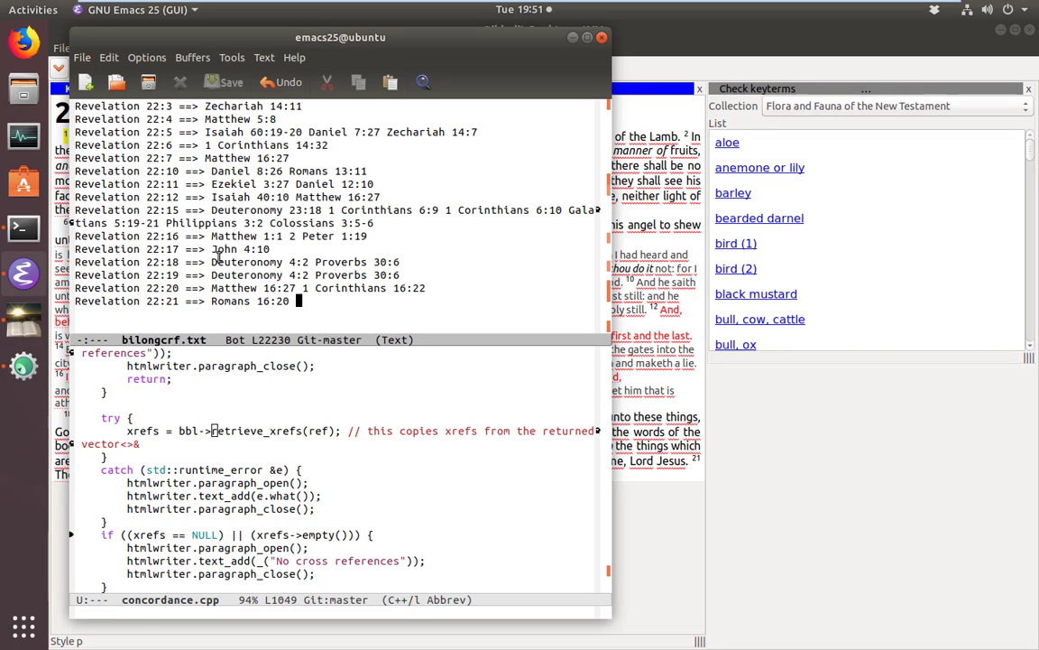
key(alt+less)
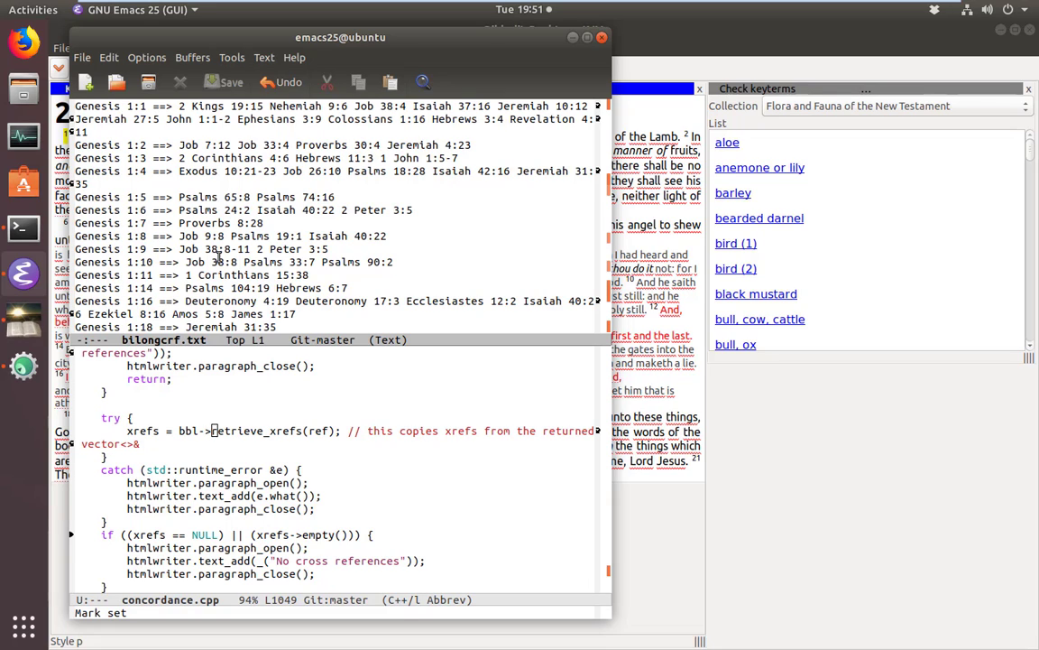
key(Up)
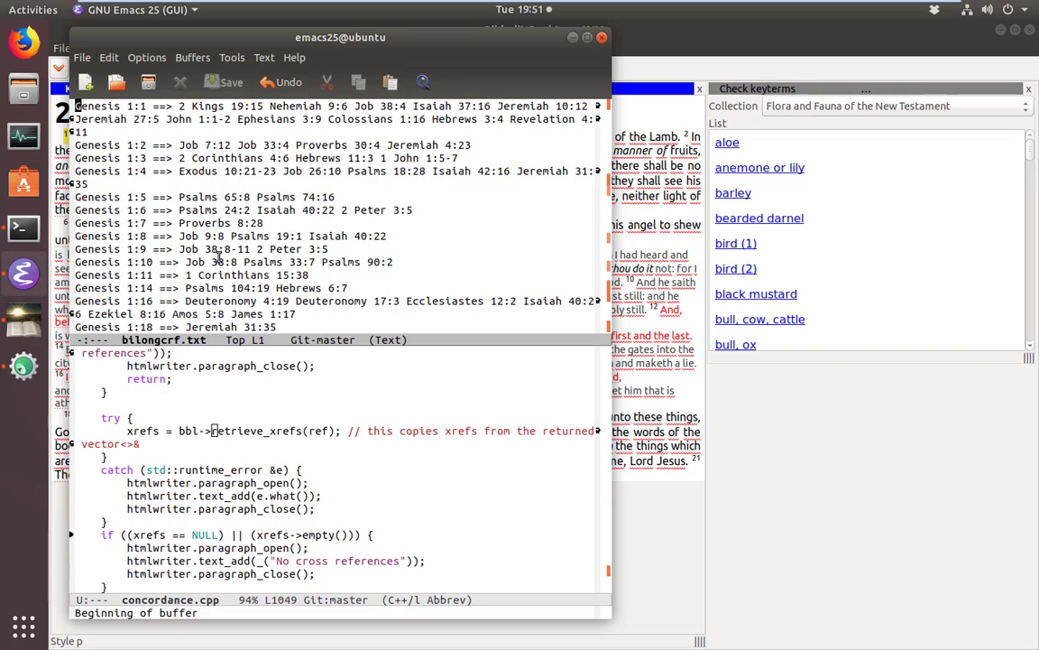
- Examine the Genesis 1:1 entry of bilongcrf.txt along its whole list of references, down to the following entries
key(Right)
key(Right)
key(Right)
key(Right)
key(Right)
key(Right)
key(Right)
key(Right)
key(Right)
key(Right)
key(Right)
key(Right)
key(Right)
key(Right)
key(Right)
key(Right)
key(Right)
key(Right)
key(Right)
key(Right)
key(Right)
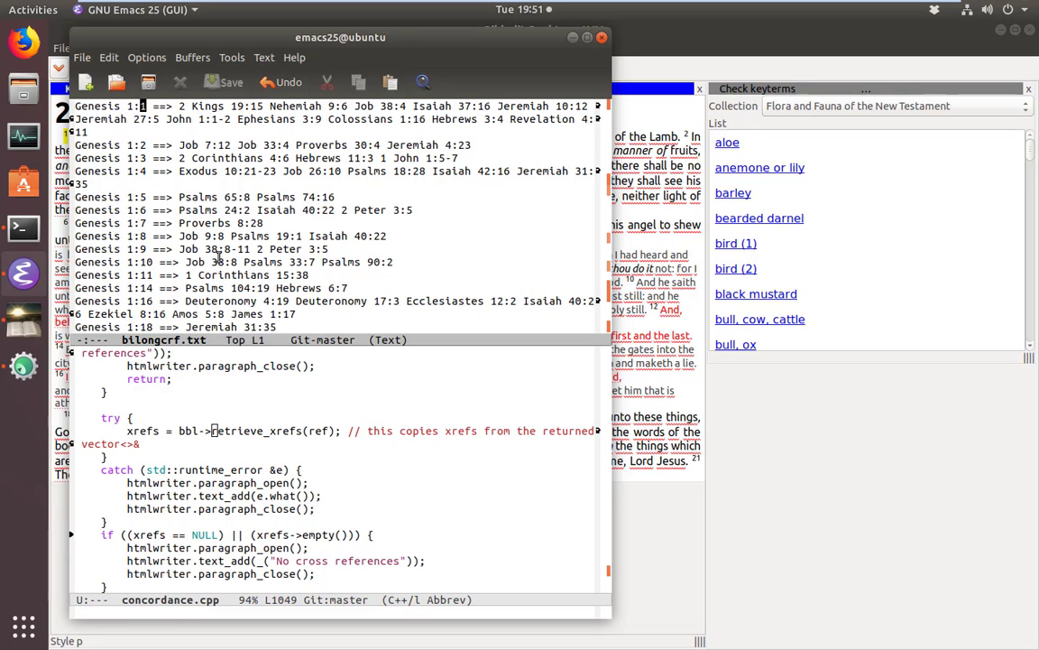
key(Right)
key(Right)
key(Right)
key(Right)
key(Right)
key(Right)
key(Right)
key(Right)
key(Right)
key(Right)
key(Right)
key(Right)
key(Right)
key(Right)
key(Right)
key(Right)
key(Right)
key(Right)
key(Right)
key(Right)
key(ctrl+e)
key(Right)
key(Left)
key(Right)
key(Down)
key(Down)
- Switch to Bibledit-Desktop and open the Analysis window
key(alt+Tab)
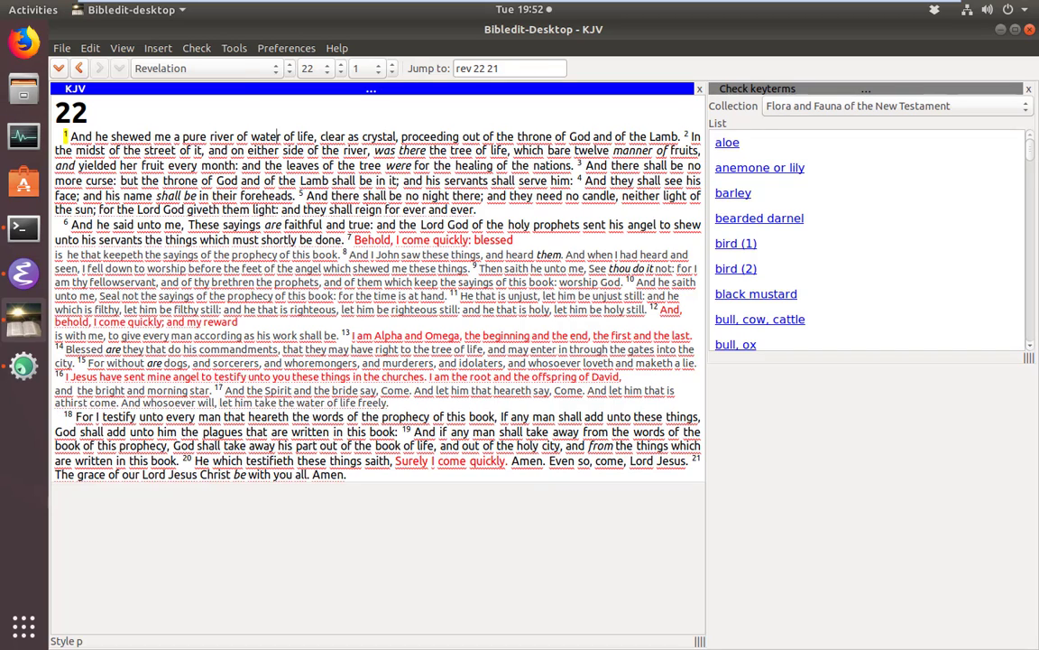
key(alt+v)
key(Down)
key(Down)
key(Down)
key(Down)
key(Down)
key(Down)
key(Down)
key(Down)
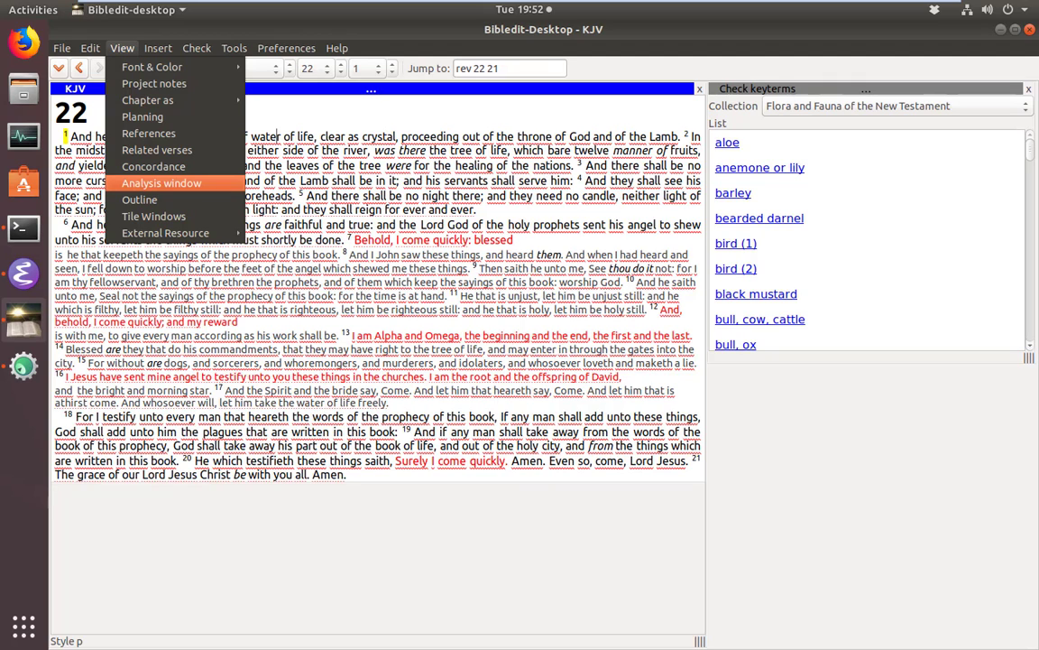
key(Return)
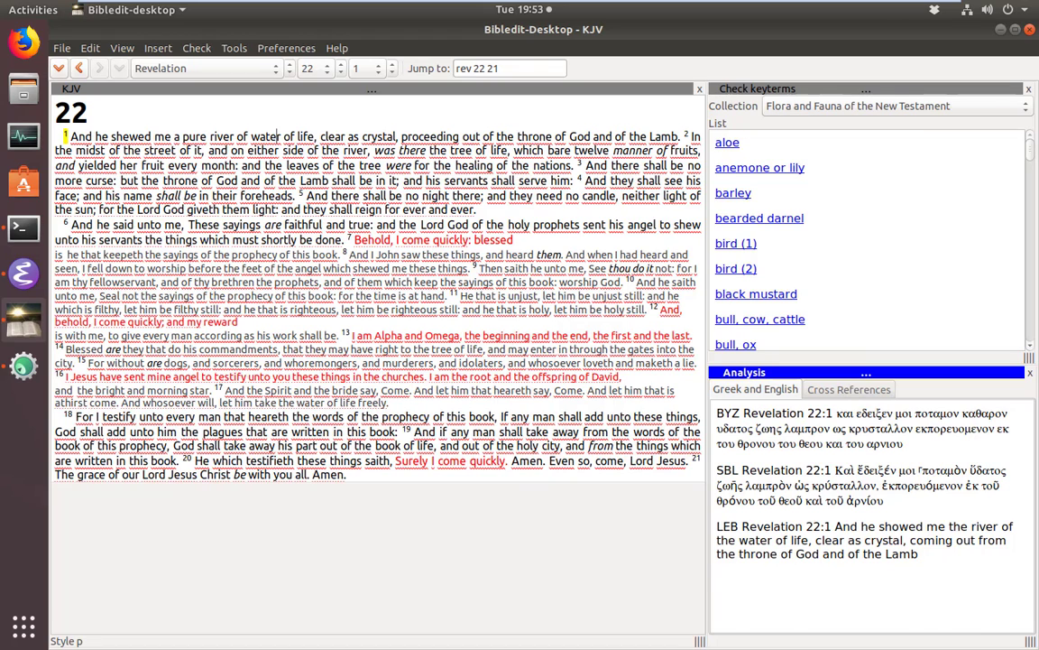
- Show the cross references for Revelation 22:1 in the Analysis window and skim through them
click(849, 389)
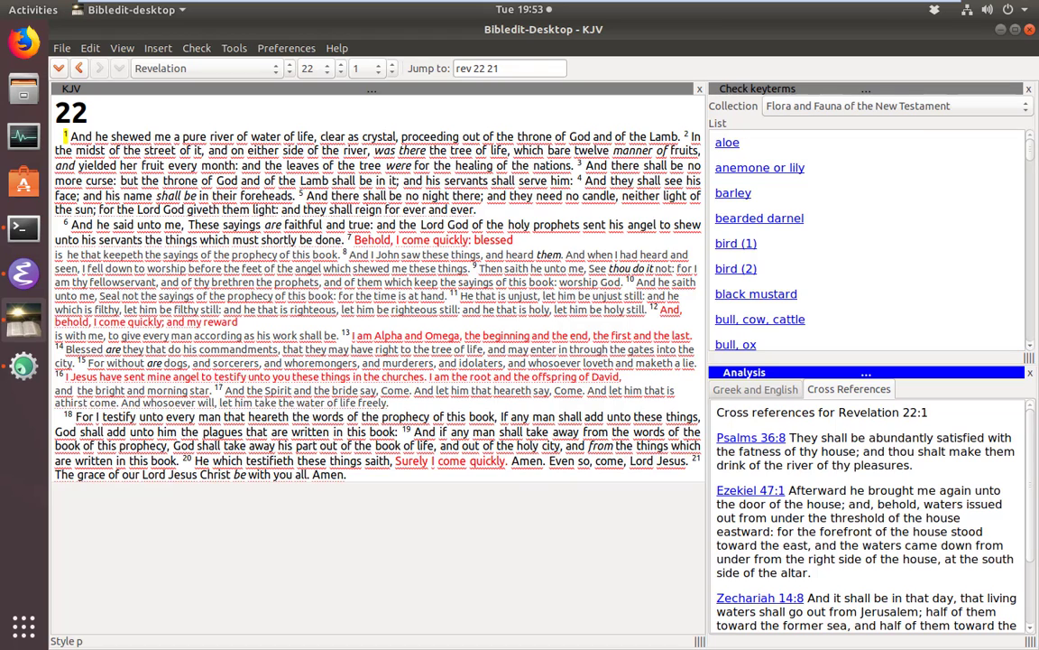
scroll(866, 516, down, 3)
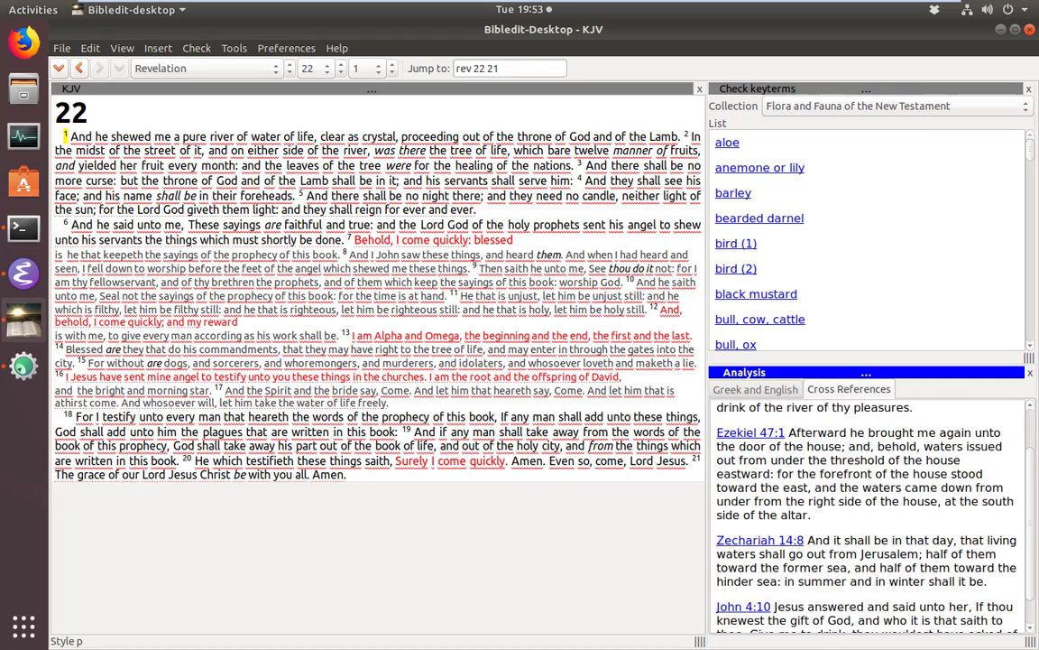
scroll(866, 516, up, 3)
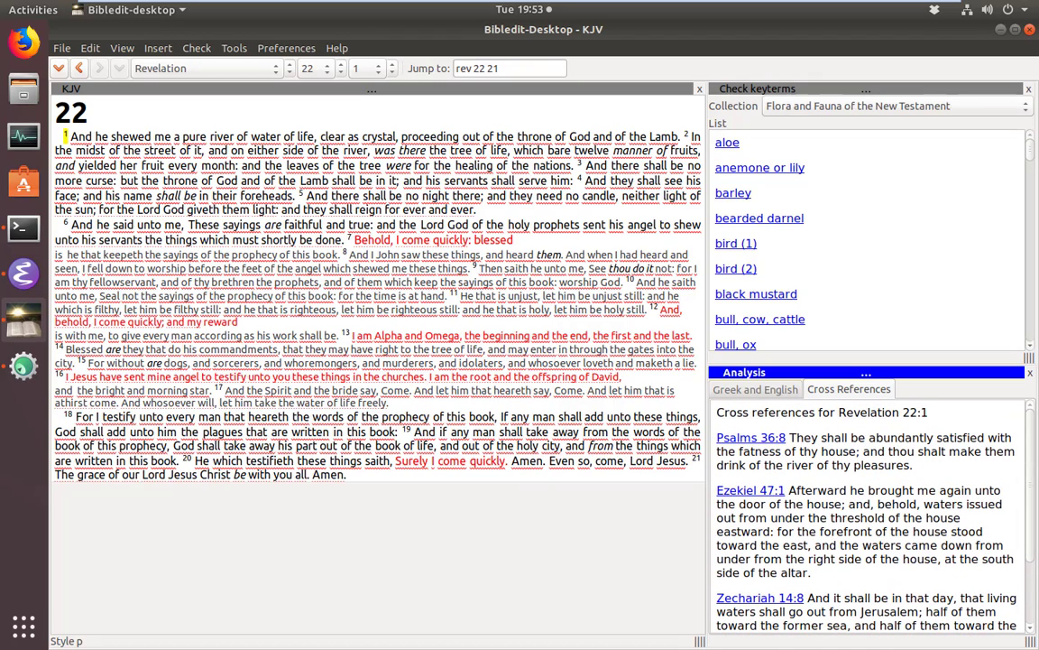
- Jump to Genesis 1:1 by entering the reference "gen 1 1"
click(524, 69)
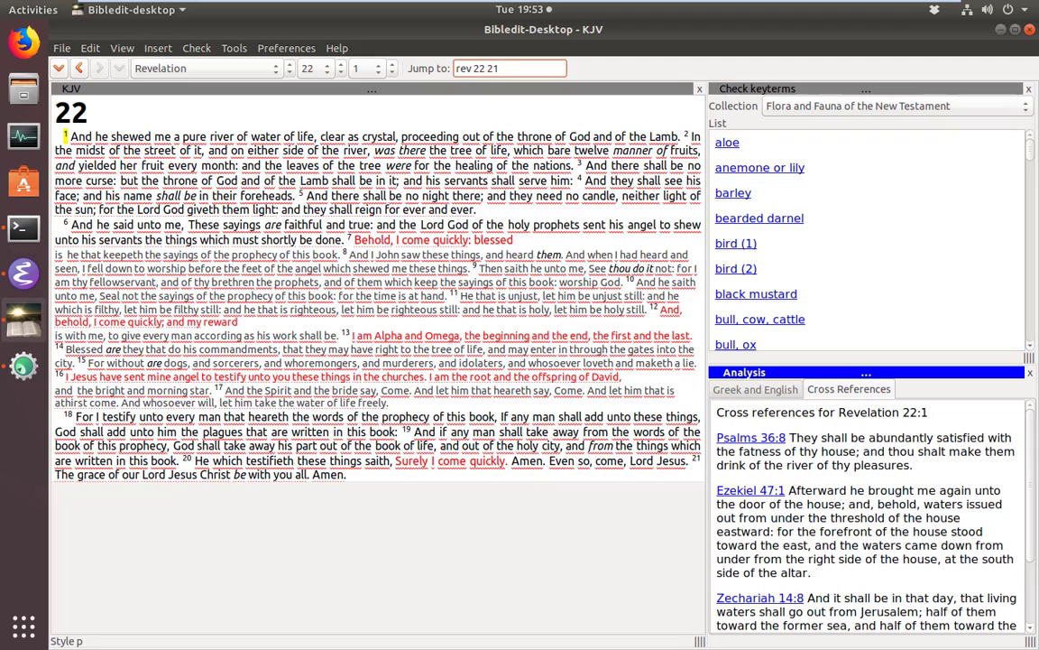
key(ctrl+a)
text(gen 1 1)
key(Return)
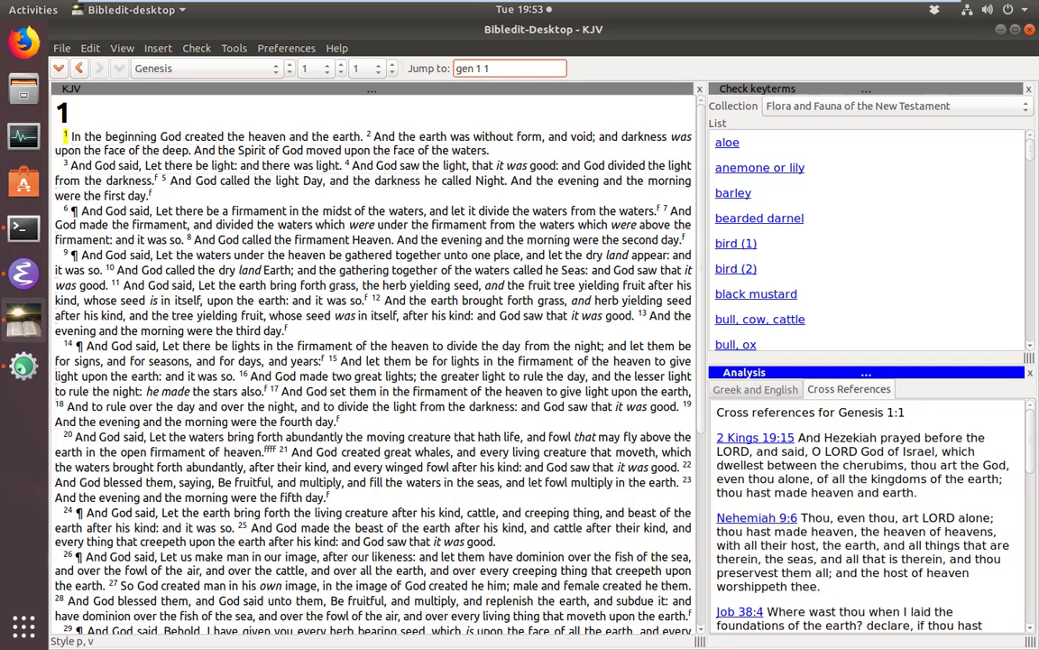
- Review the cross references for Genesis 1:1 and follow the 2 Kings 19:15 link
scroll(867, 515, down, 3)
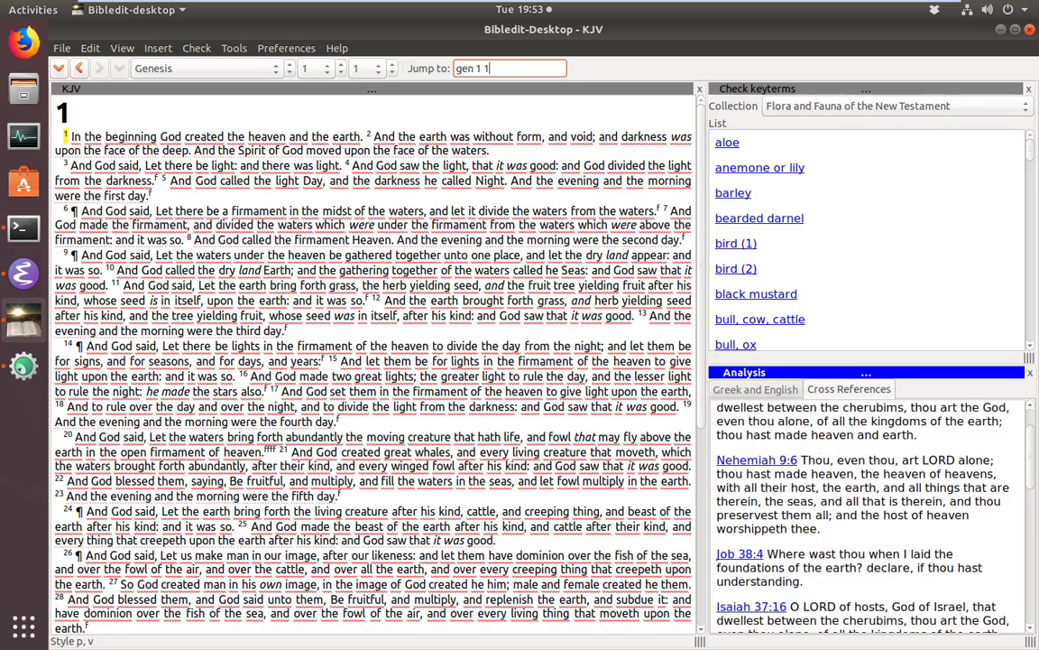
scroll(866, 514, down, 8)
scroll(866, 514, up, 5)
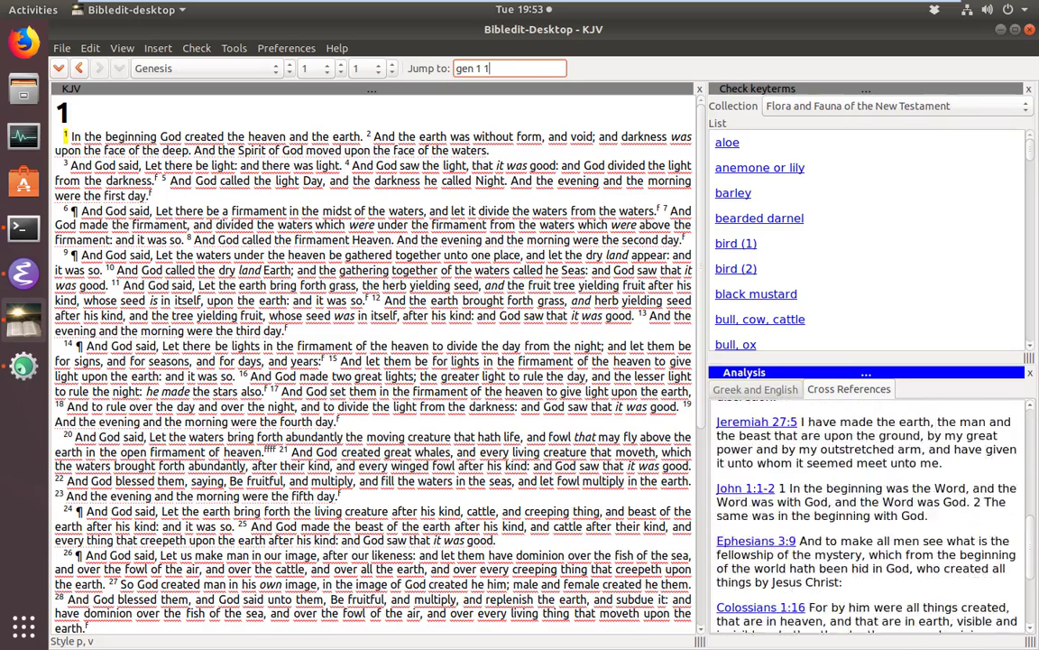
scroll(867, 515, up, 5)
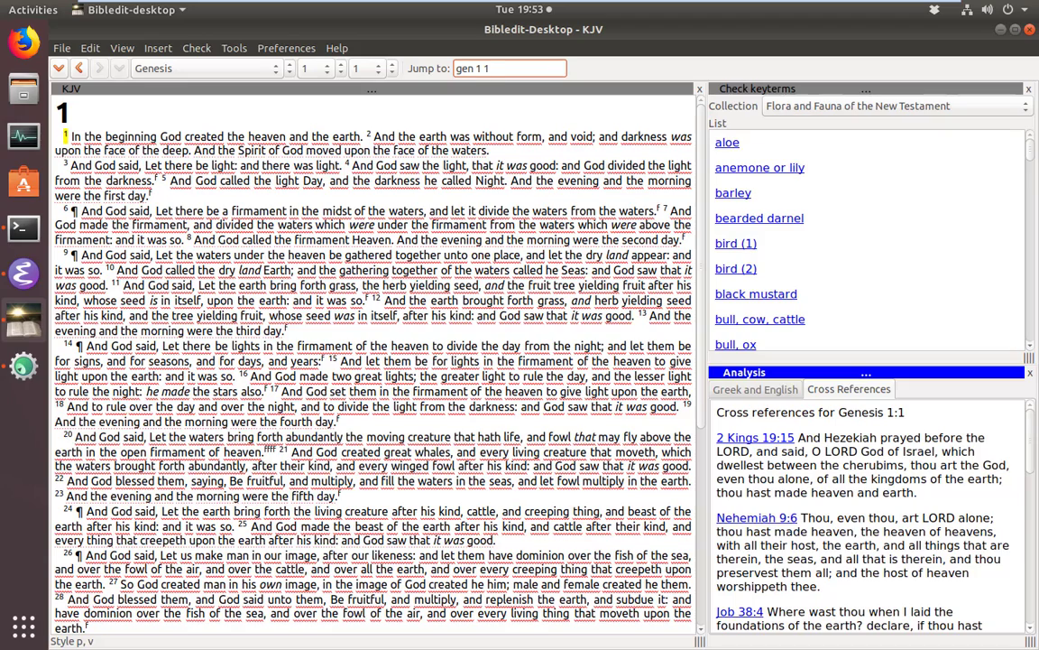
scroll(867, 514, up, 1)
click(755, 437)
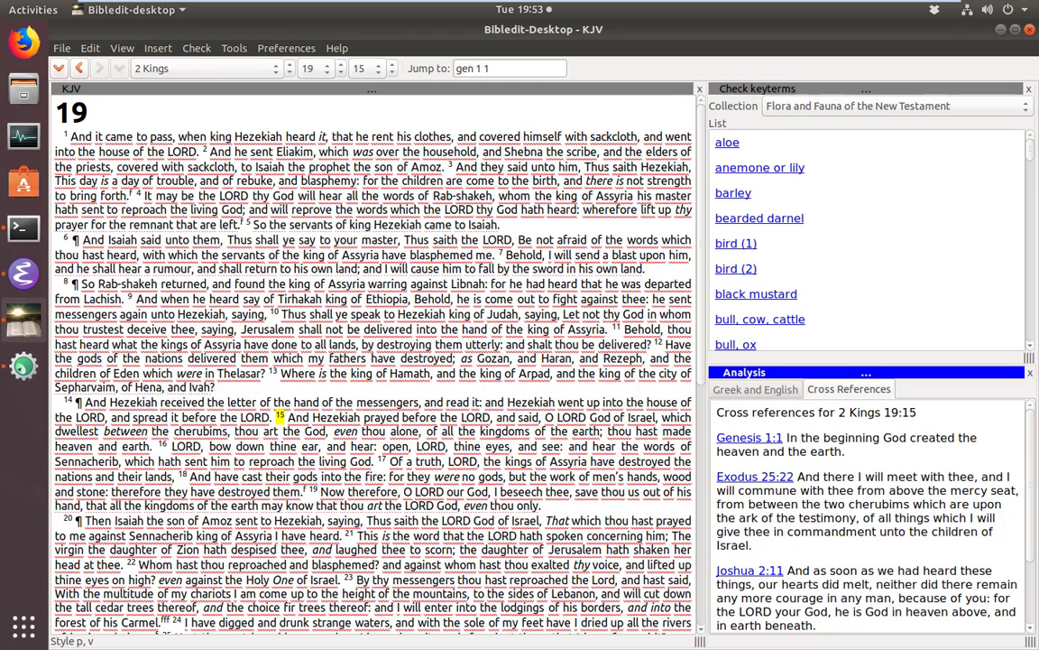
- Skim through the cross references for 2 Kings 19:15 and return to Genesis 1:1
scroll(867, 516, down, 1)
scroll(867, 516, up, 1)
scroll(867, 516, down, 2)
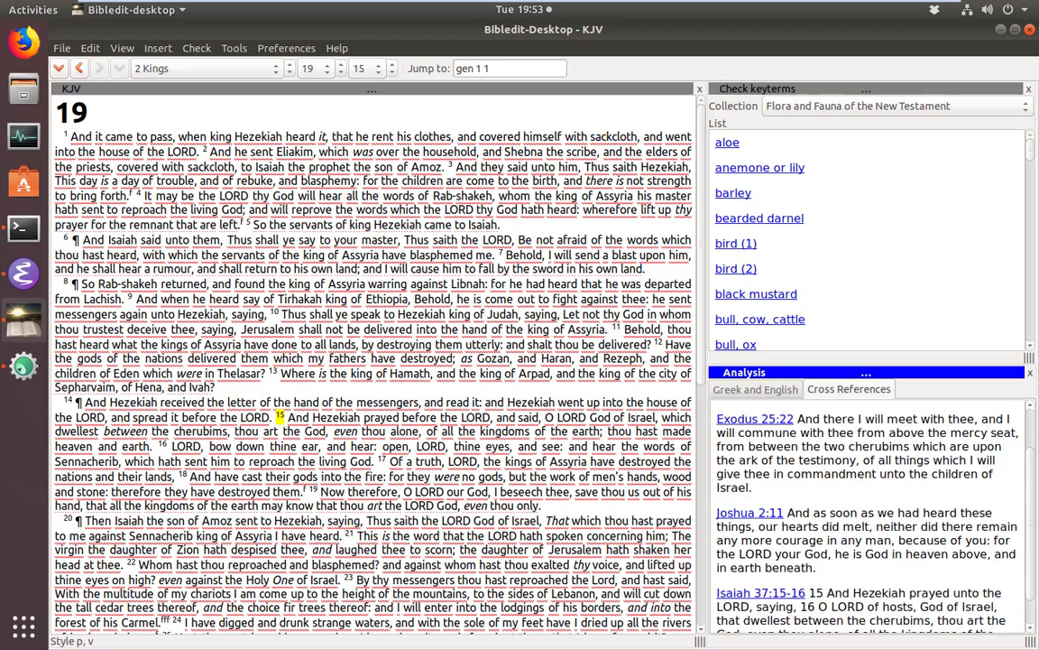
scroll(867, 516, up, 2)
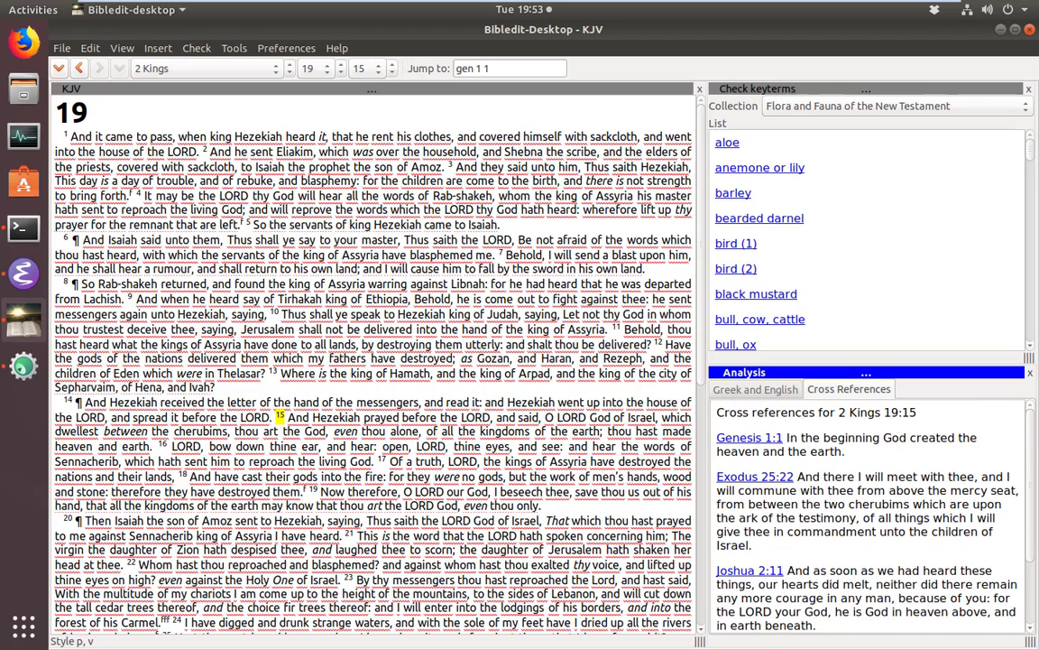
scroll(866, 516, down, 3)
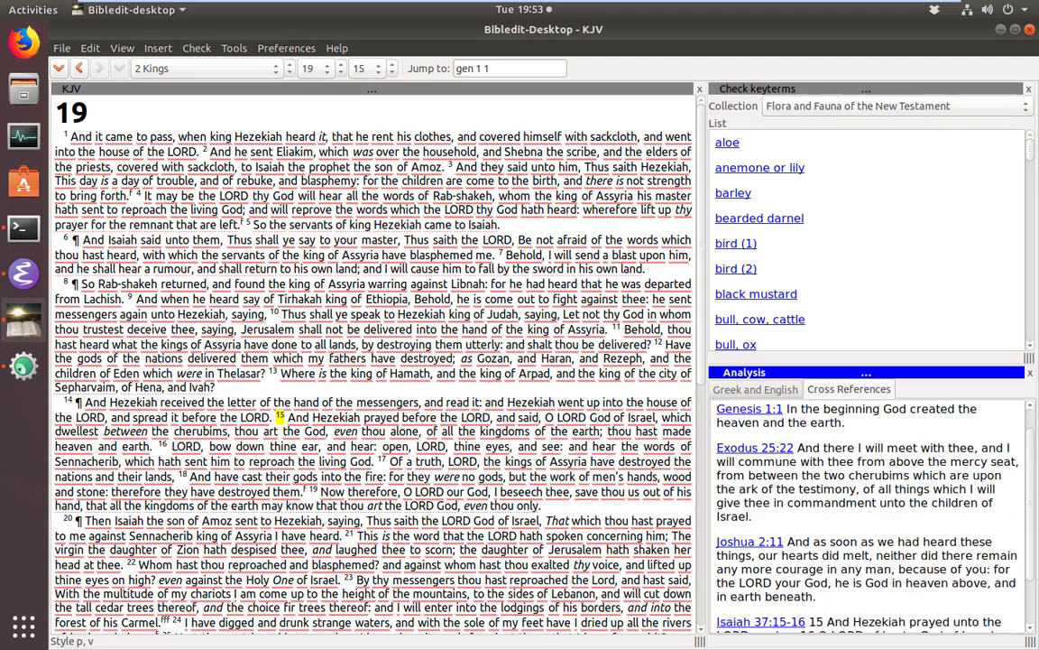
scroll(866, 516, up, 3)
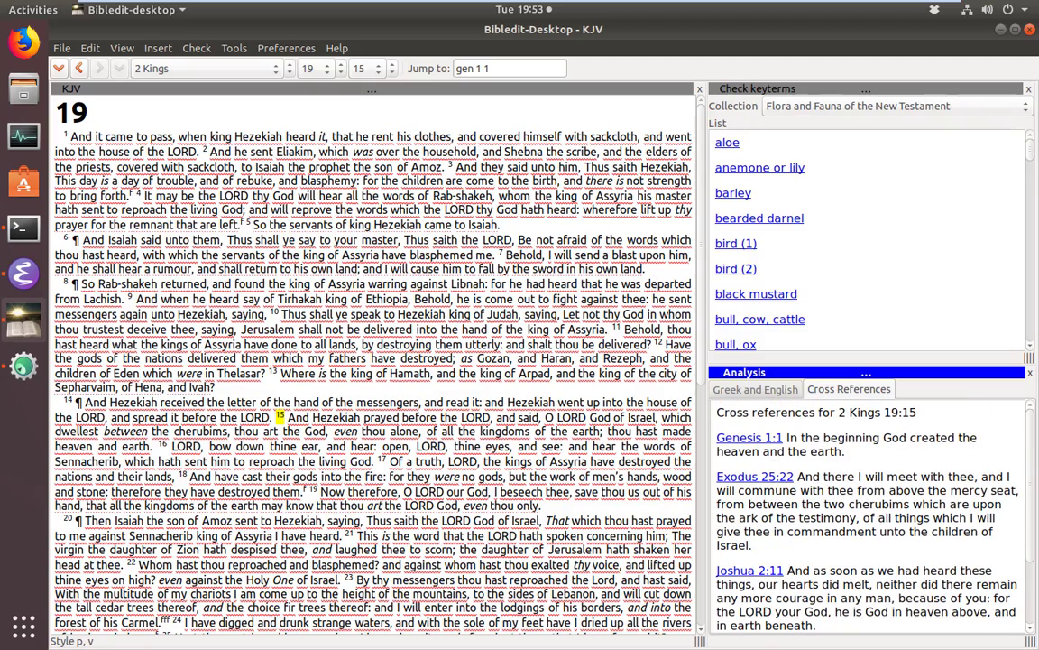
key(Return)
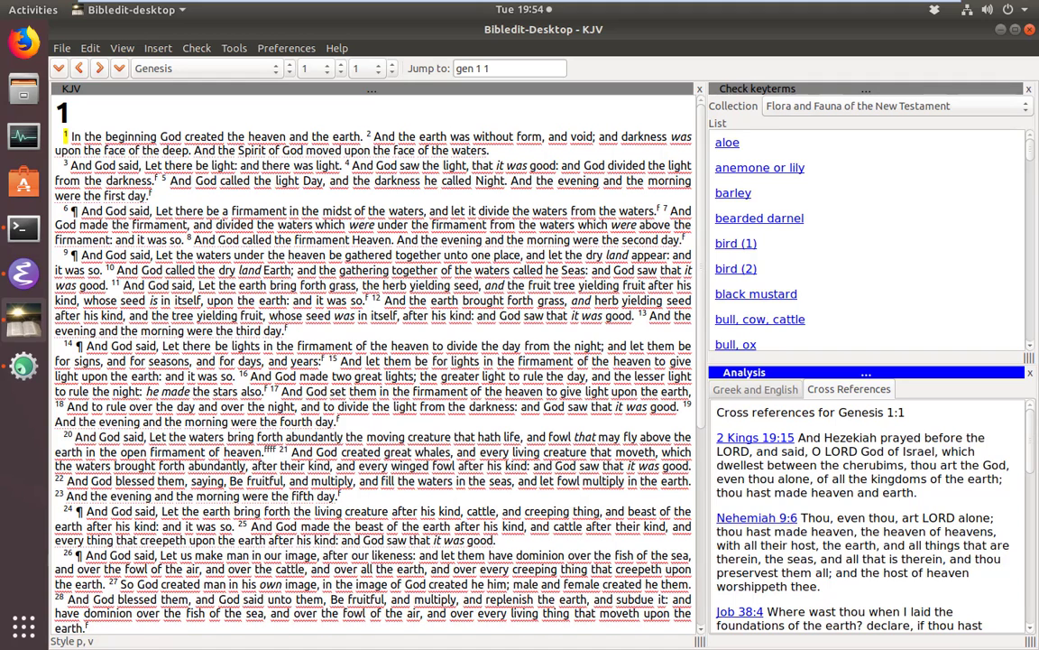
- Show the Greek and English texts for Genesis 1:12, and jump to John 3:16 by entering the reference "john 3 16"
click(756, 389)
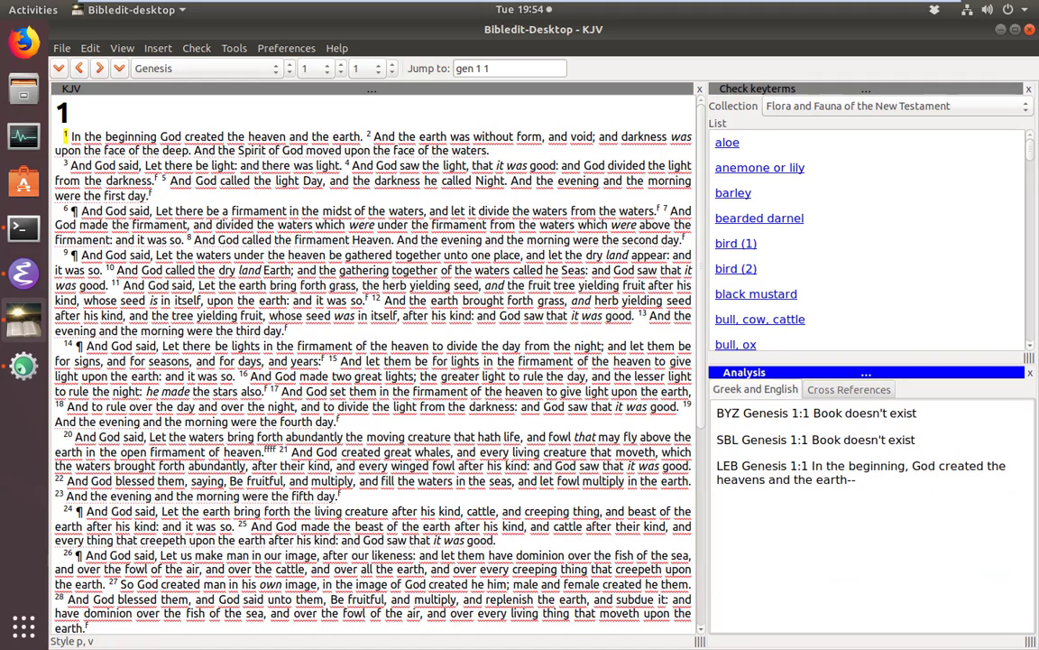
click(392, 300)
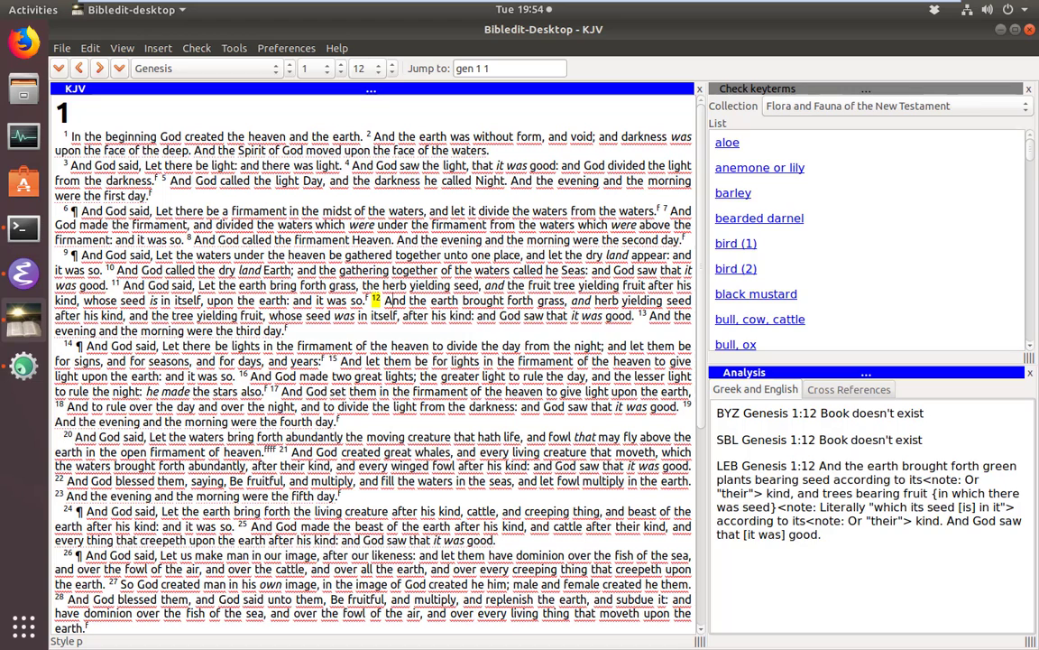
key(ctrl+g)
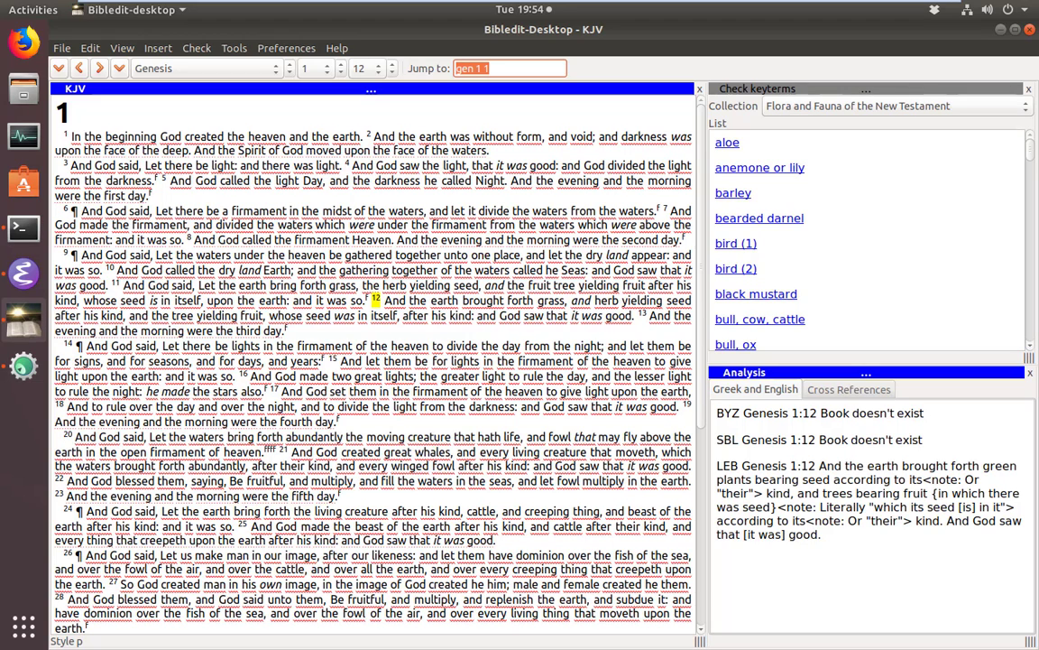
text(john 3 16)
key(Return)
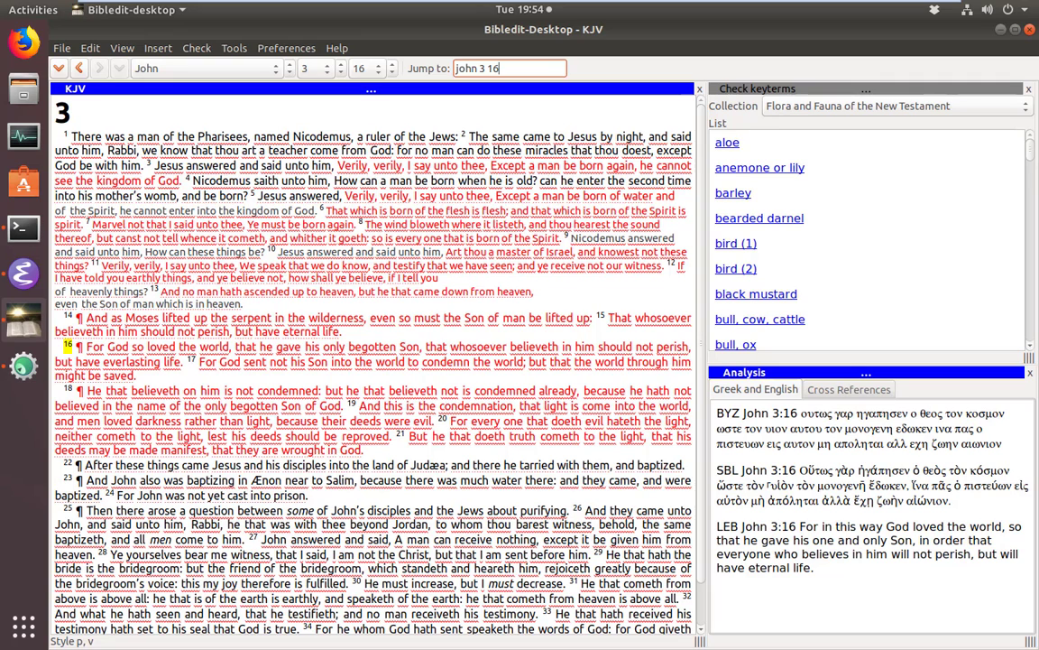
- Show the cross references for John 3:16 in the Analysis window and skim through them
click(849, 389)
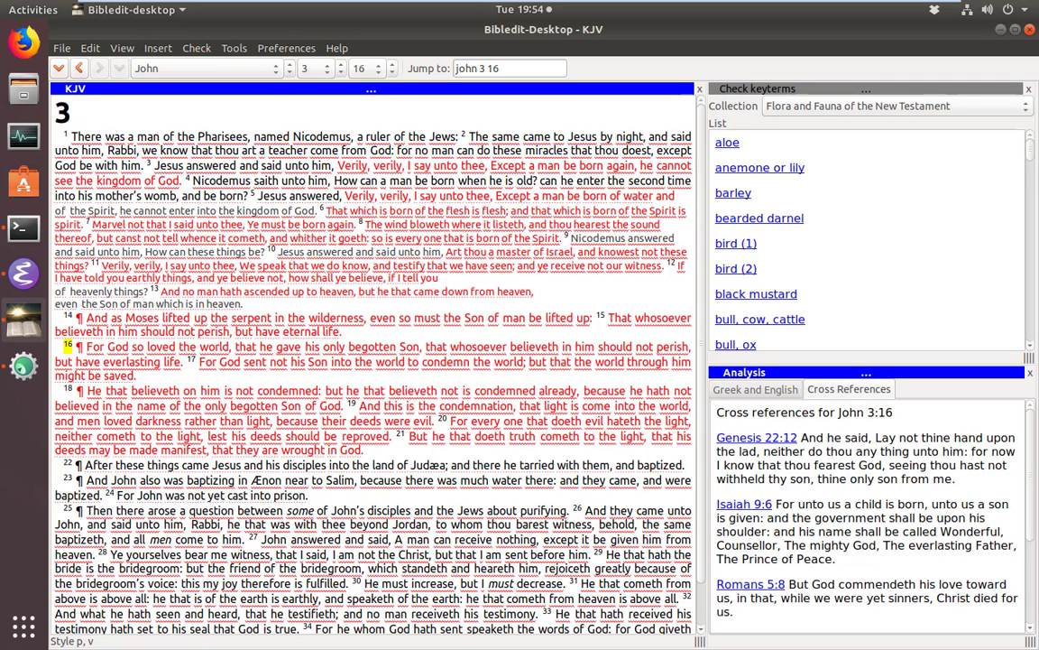
scroll(866, 514, down, 3)
scroll(867, 514, up, 3)
- Advance verse by verse from John 3:16 to John 3:23, viewing the cross references for the verses along the way
click(393, 69)
click(391, 64)
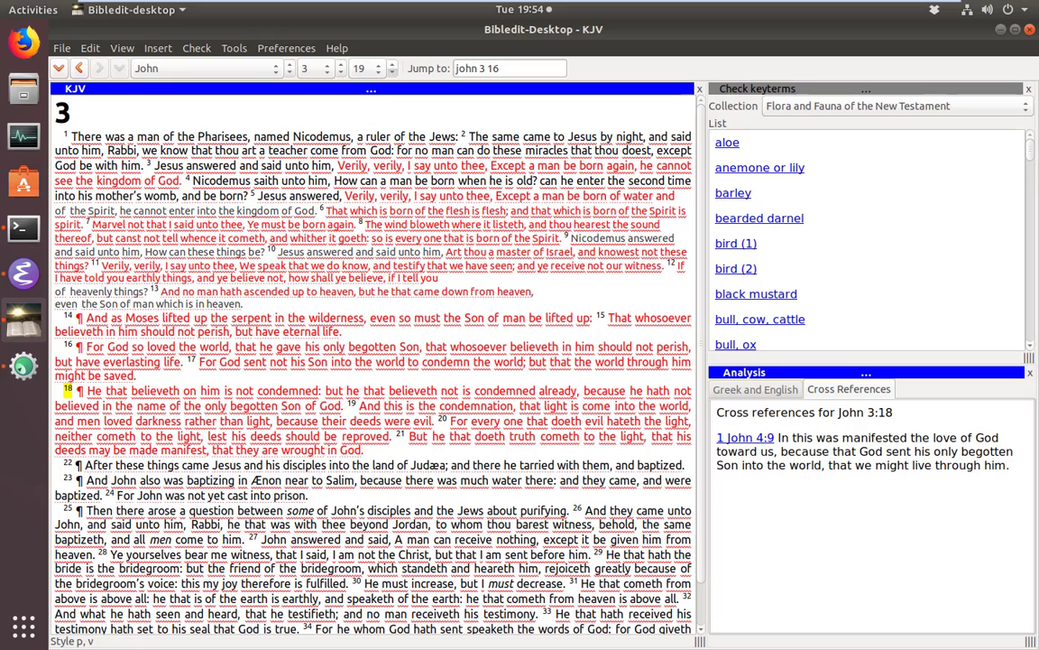
click(392, 64)
click(392, 64)
click(393, 64)
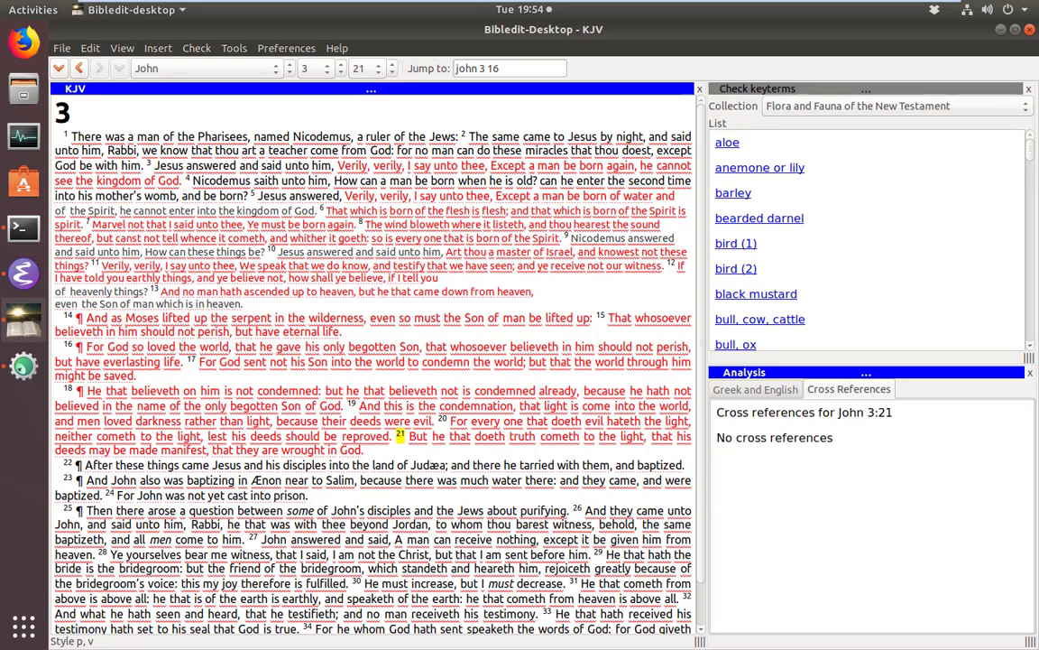
click(392, 64)
click(393, 64)
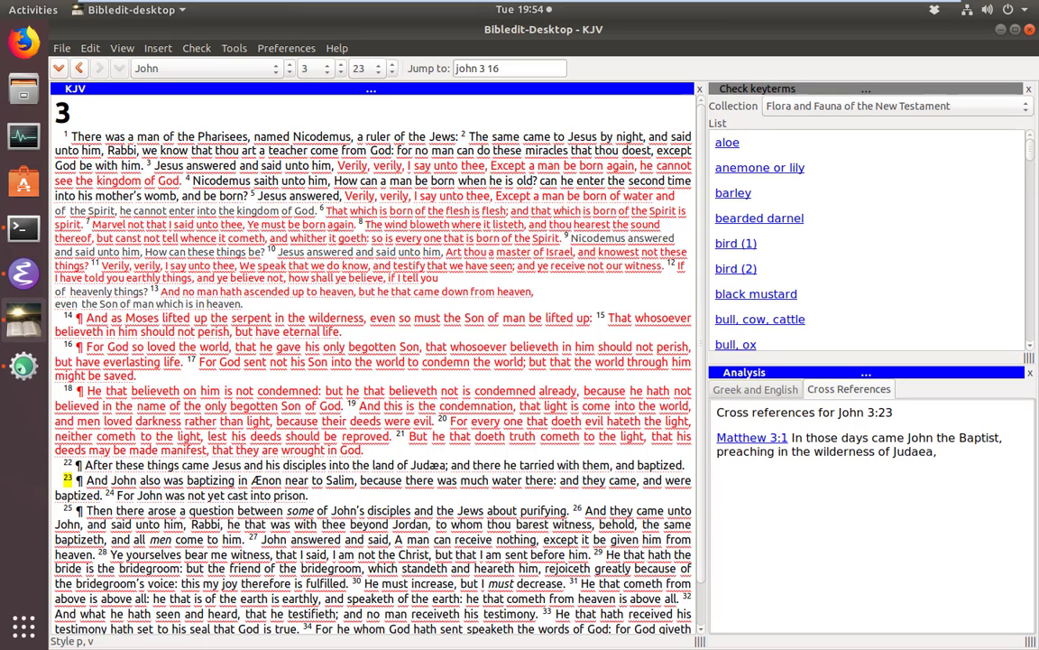